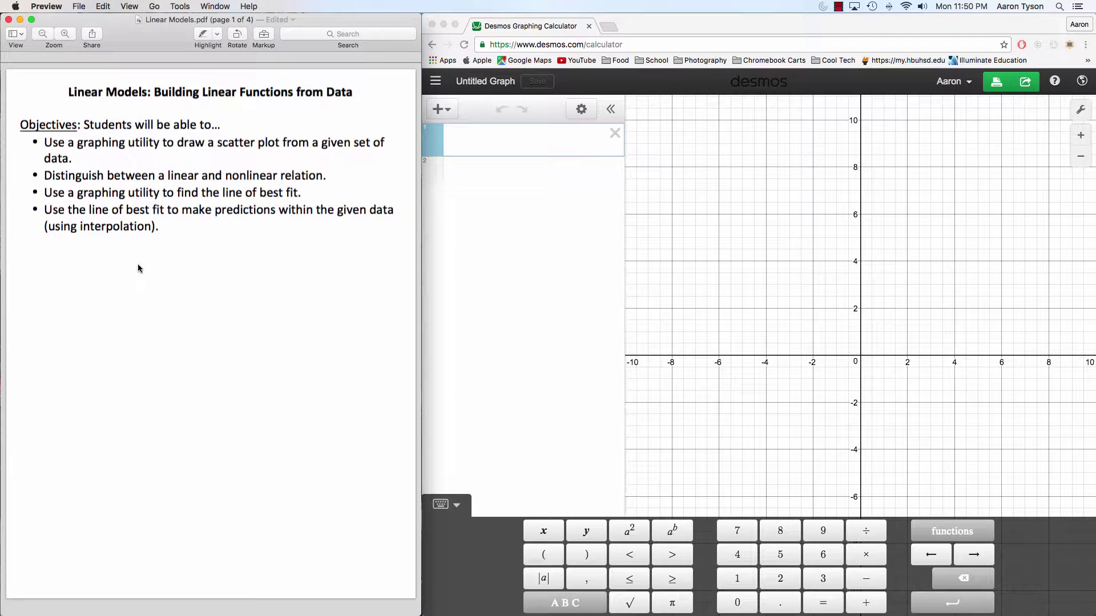
Go to Example 1 in the worksheet and insert an empty table in the Desmos expression list.
{"action": "key", "text": "Down"}
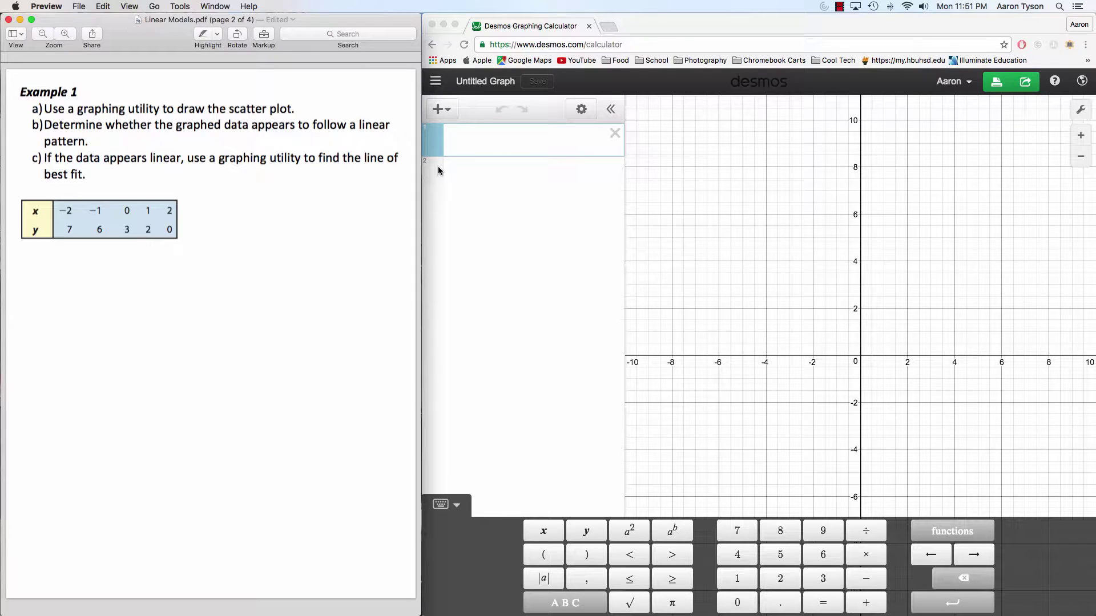
{"action": "left_click", "coordinate": [468, 142]}
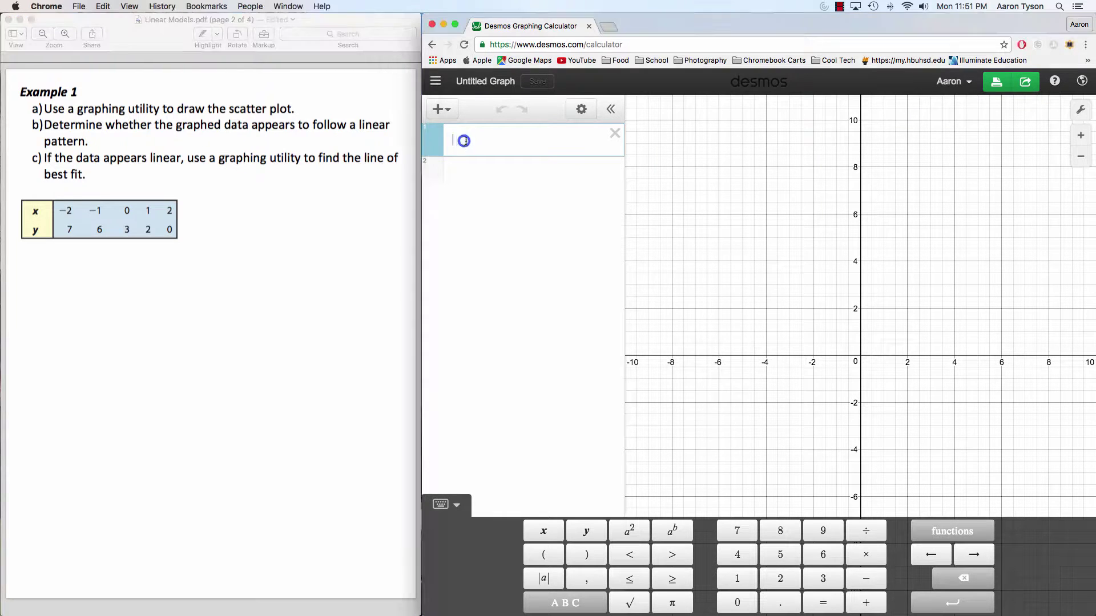
{"action": "left_click", "coordinate": [443, 109]}
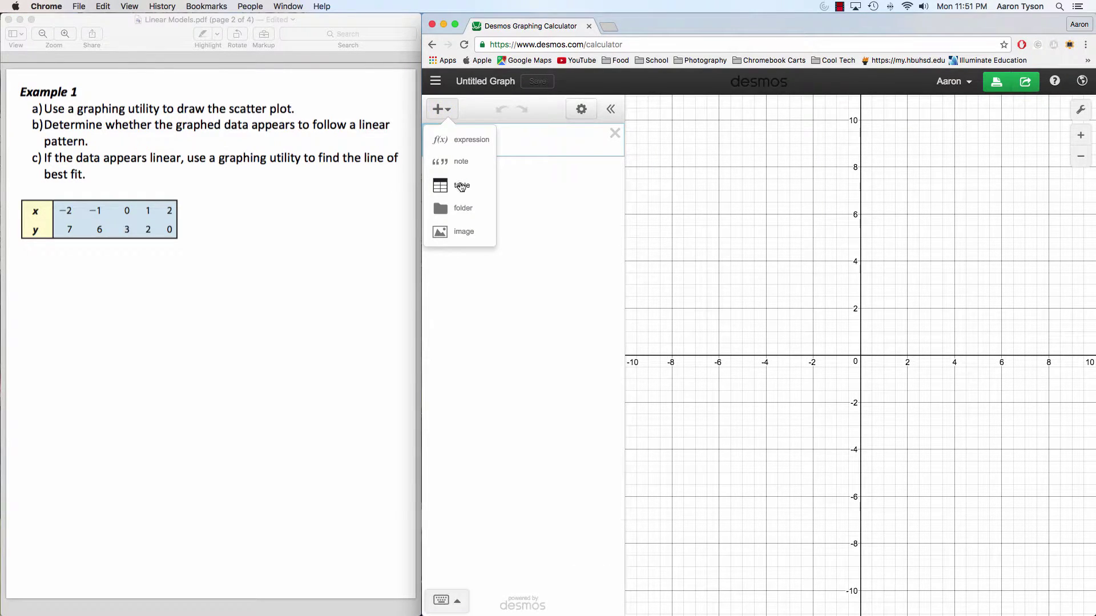
{"action": "left_click", "coordinate": [461, 186]}
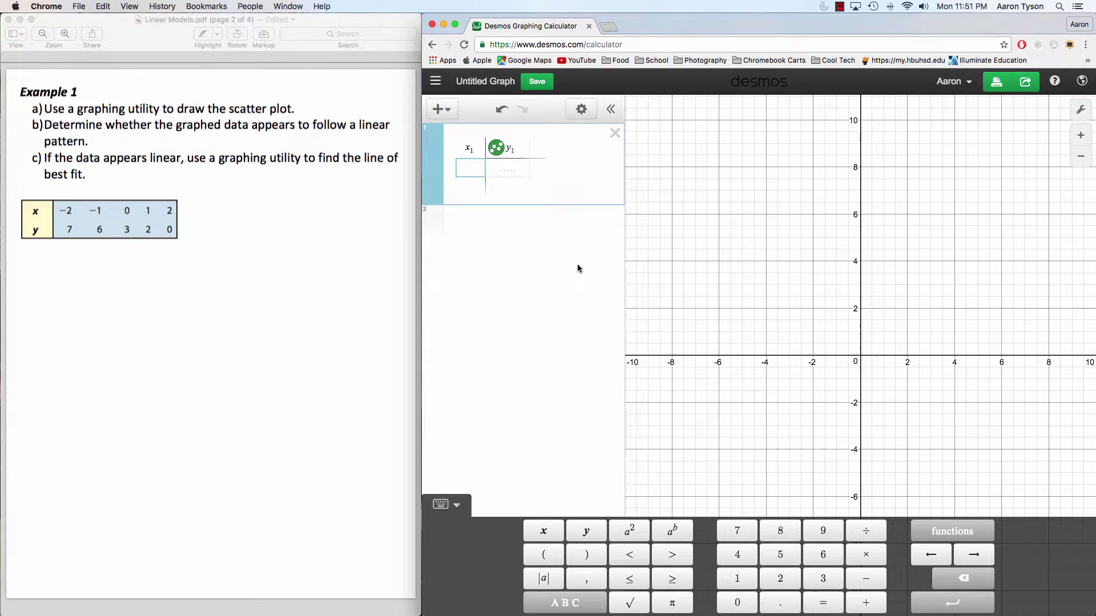
Enter the x values -2, -1, 0, 1 and 2 from Example 1 into the table's x₁ column.
{"action": "type", "text": "-2"}
{"action": "key", "text": "Return"}
{"action": "type", "text": "-1"}
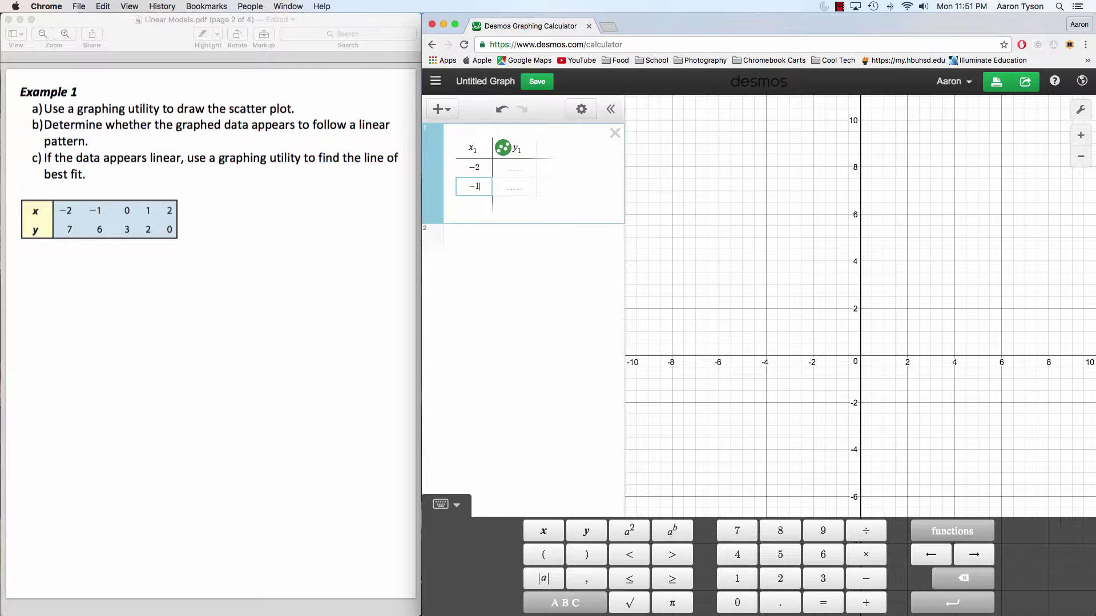
{"action": "key", "text": "Return"}
{"action": "type", "text": "0"}
{"action": "key", "text": "Return"}
{"action": "type", "text": "1"}
{"action": "key", "text": "Return"}
{"action": "type", "text": "2"}
Fill the table's y₁ column from the first row down with the values 7, 6, 3, 2 and 0.
{"action": "left_click", "coordinate": [513, 242]}
{"action": "key", "text": "Up"}
{"action": "key", "text": "Up"}
{"action": "key", "text": "Up"}
{"action": "key", "text": "Up"}
{"action": "type", "text": "7"}
{"action": "key", "text": "Return"}
{"action": "type", "text": "6"}
{"action": "key", "text": "Return"}
{"action": "type", "text": "3"}
{"action": "key", "text": "Return"}
{"action": "type", "text": "2"}
{"action": "key", "text": "Return"}
{"action": "type", "text": "0"}
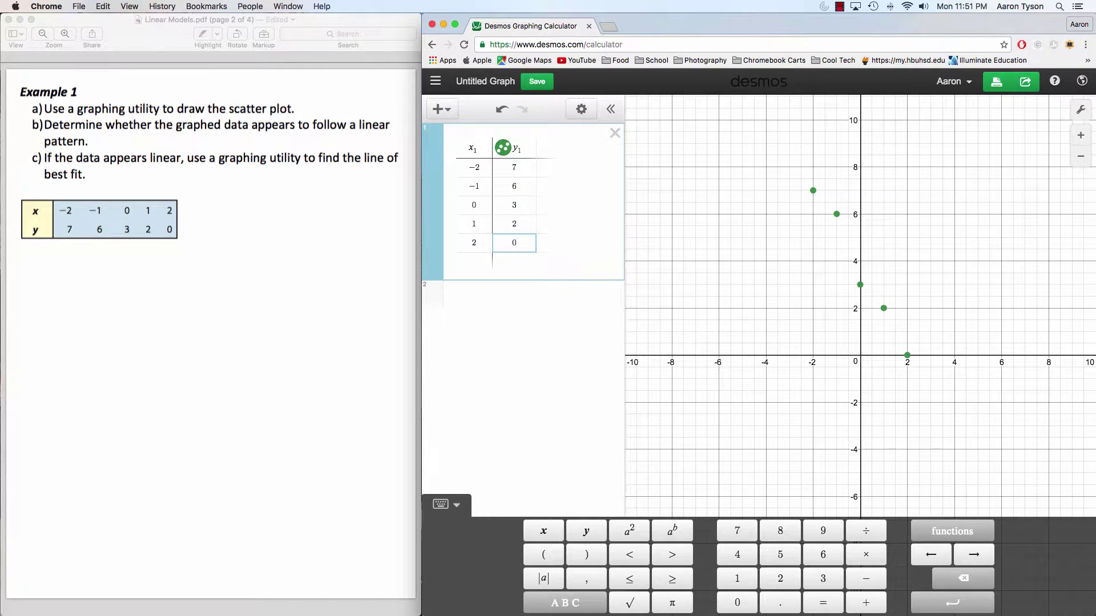
{"action": "key", "text": "Return"}
Turn on Projector Mode for the graph and close the graph settings.
{"action": "left_click", "coordinate": [485, 292]}
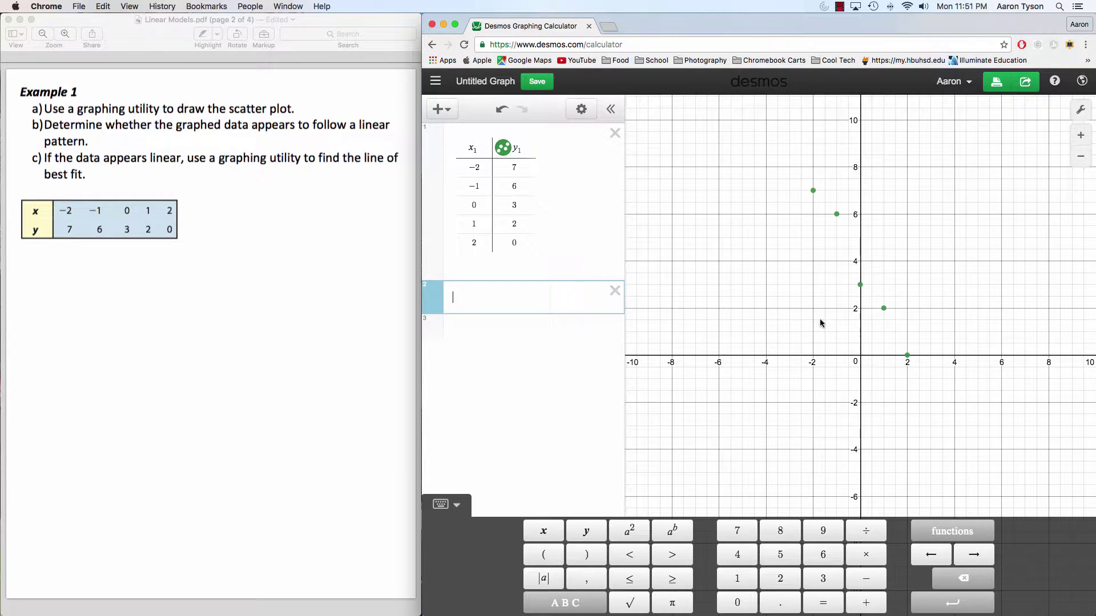
{"action": "left_click", "coordinate": [1080, 110]}
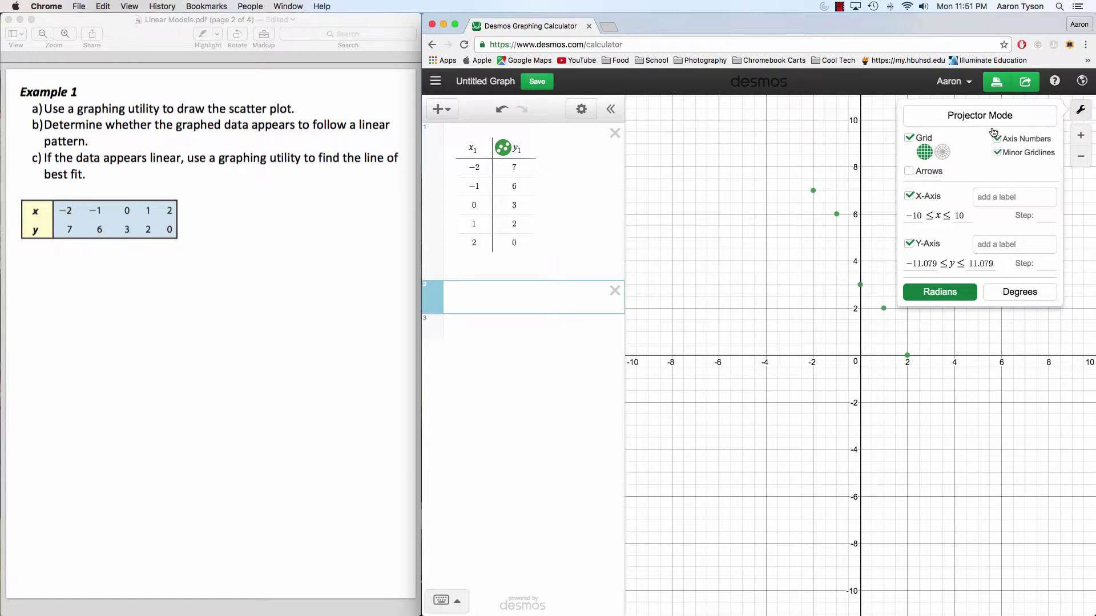
{"action": "left_click", "coordinate": [979, 115]}
{"action": "left_click", "coordinate": [728, 269]}
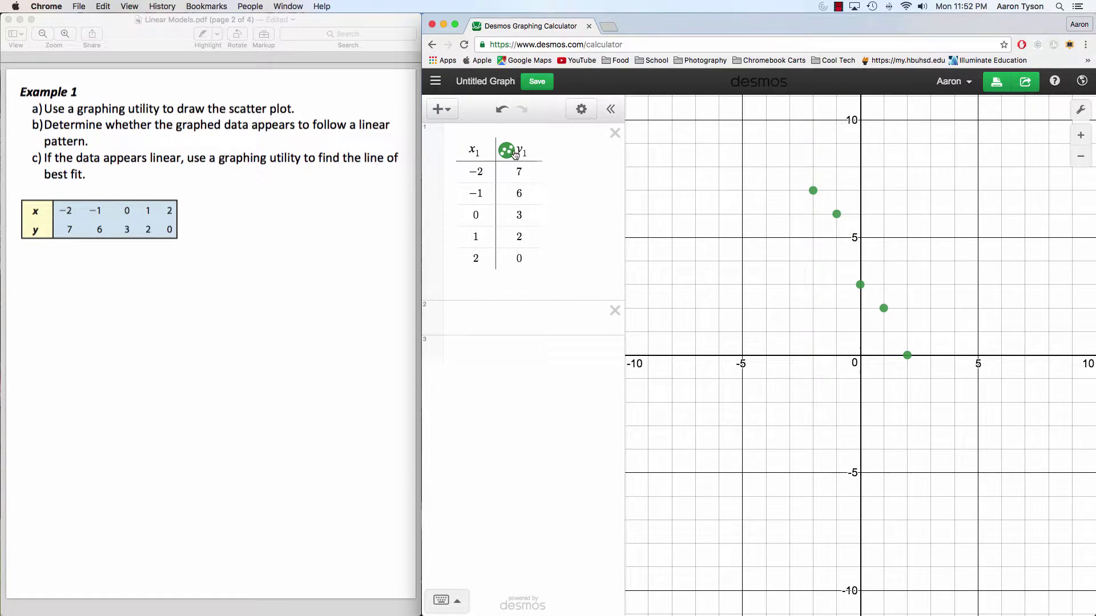
Enter the linear regression y₁ ~ mx₁ + b below the table and keep the graph at its default view.
{"action": "left_click", "coordinate": [467, 311]}
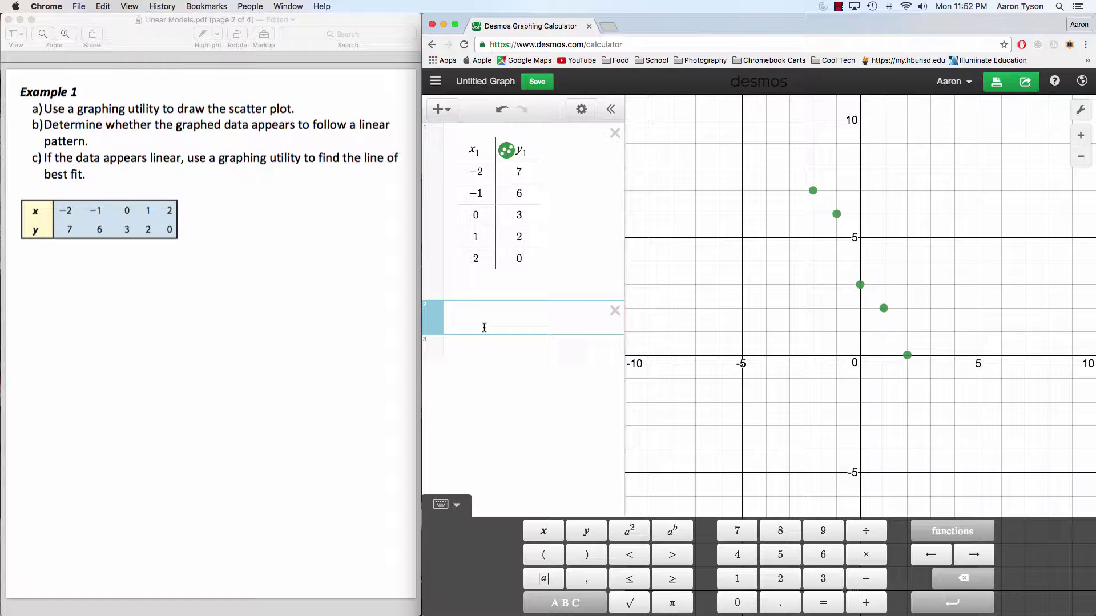
{"action": "type", "text": "y_1"}
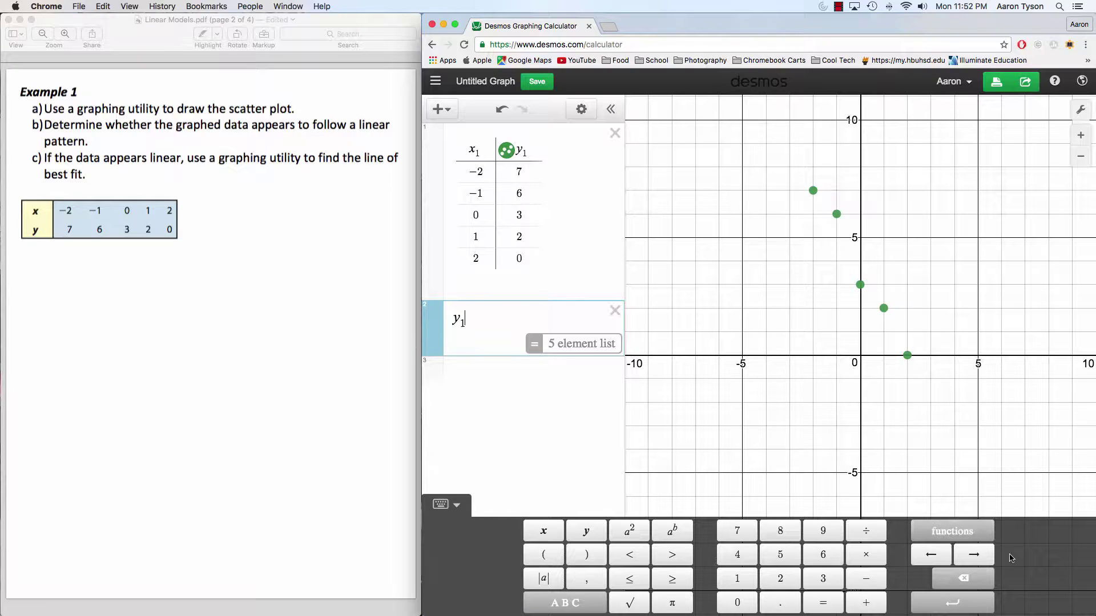
{"action": "left_click", "coordinate": [599, 606]}
{"action": "left_click", "coordinate": [830, 604]}
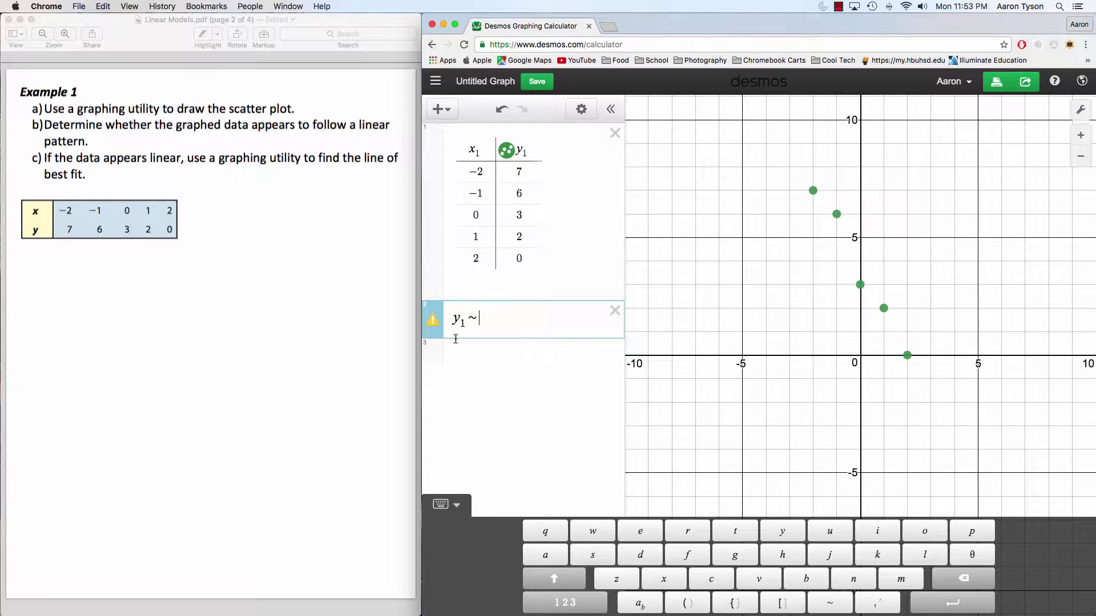
{"action": "type", "text": "m"}
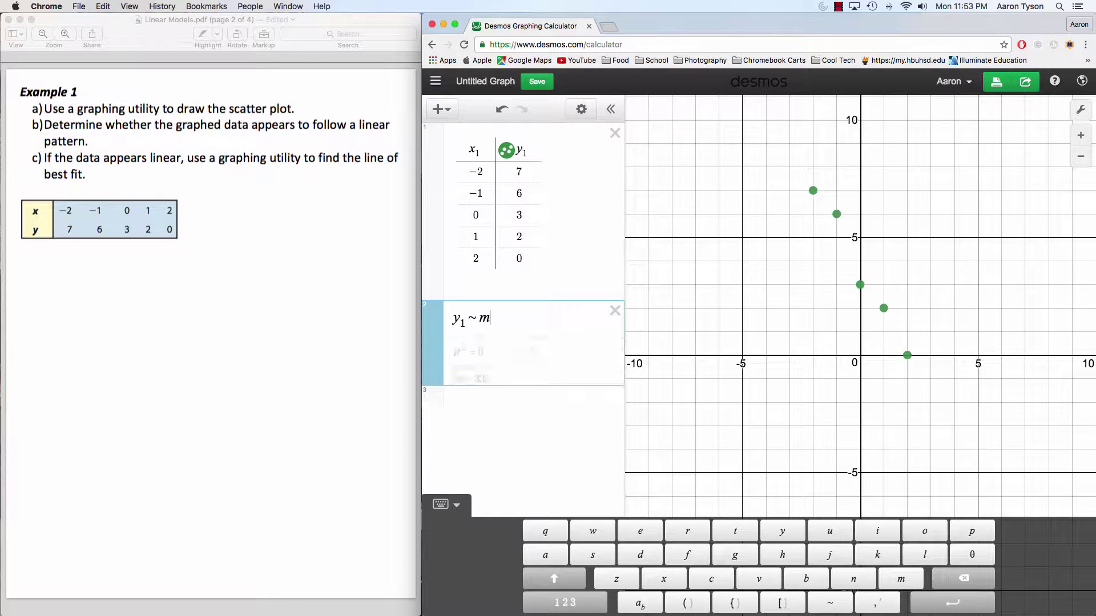
{"action": "type", "text": "x"}
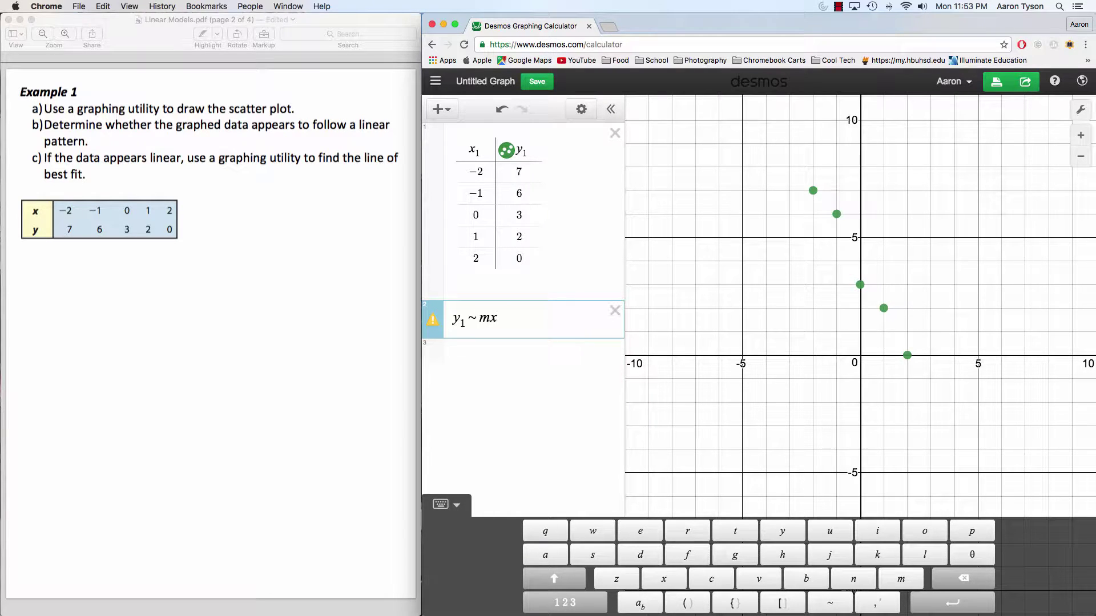
{"action": "type", "text": "1"}
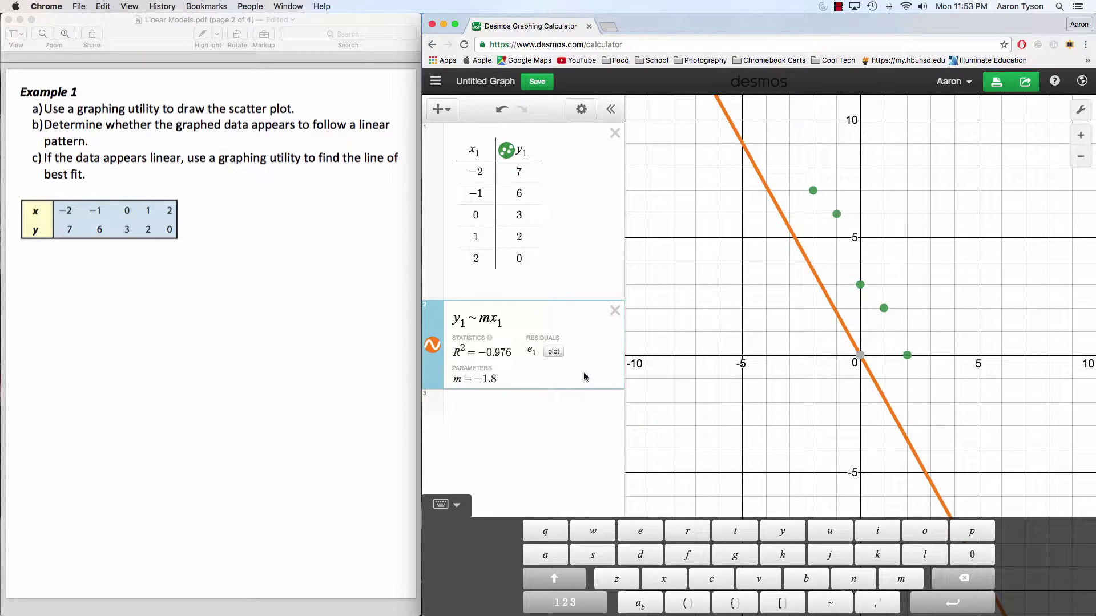
{"action": "type", "text": "+b"}
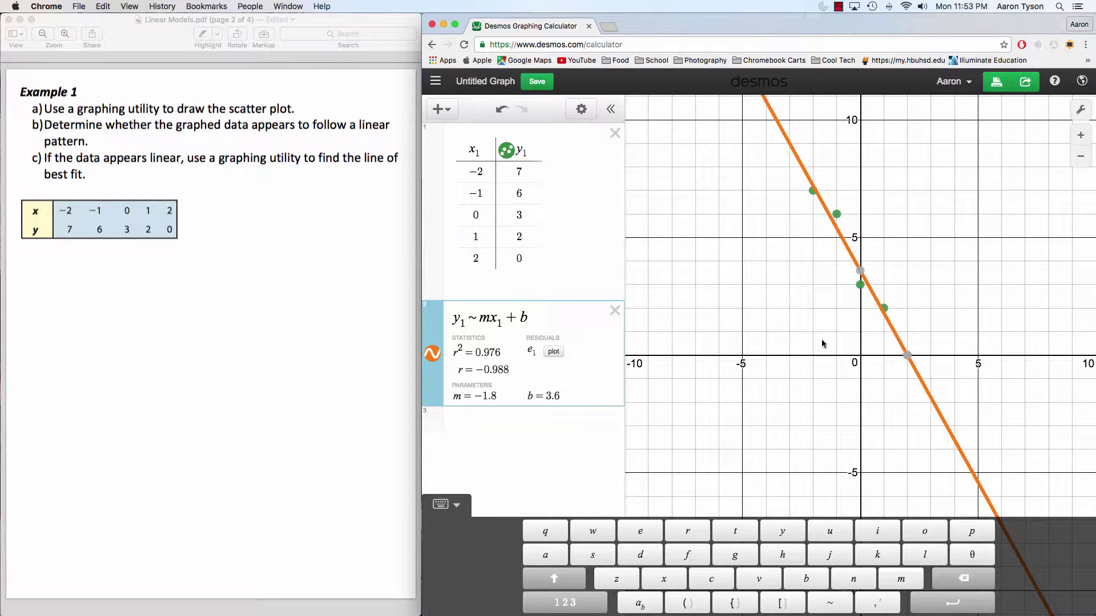
{"action": "scroll", "coordinate": [821, 343], "scroll_direction": "down", "scroll_amount": 1}
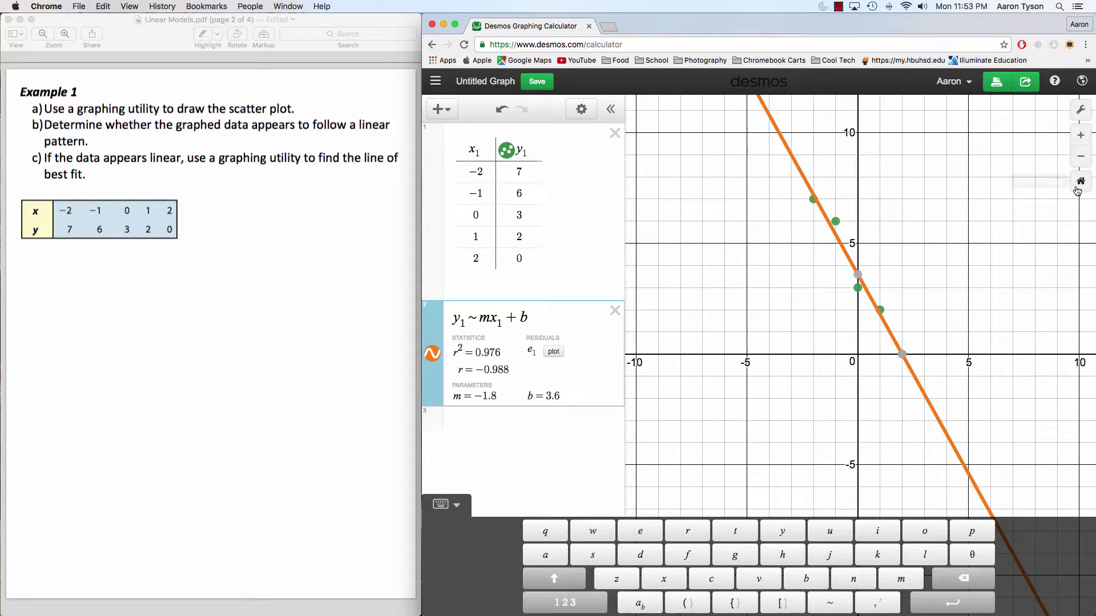
{"action": "left_click", "coordinate": [1079, 183]}
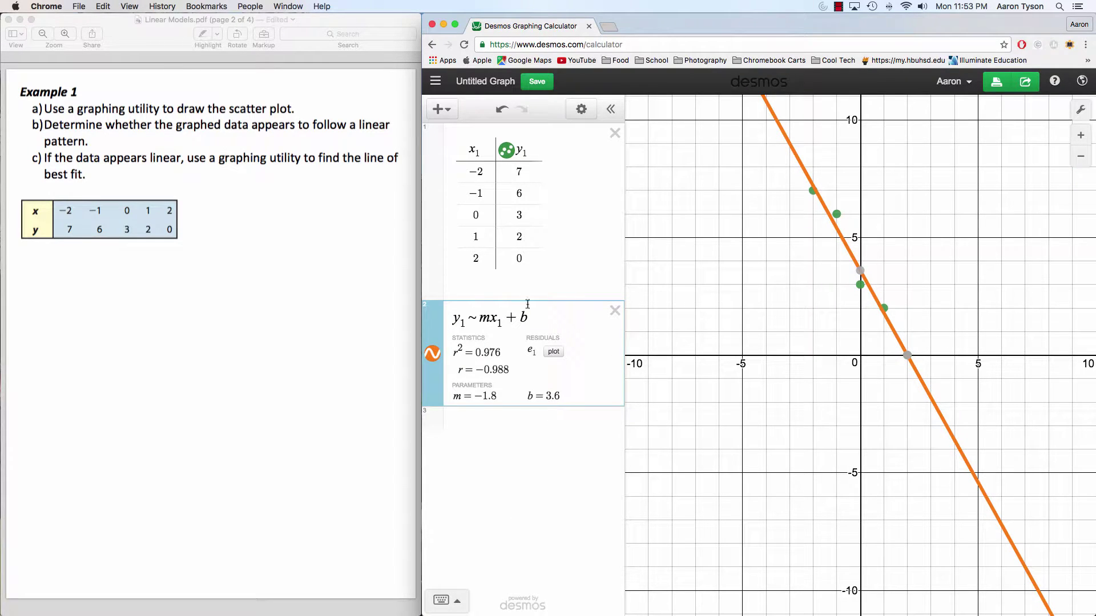
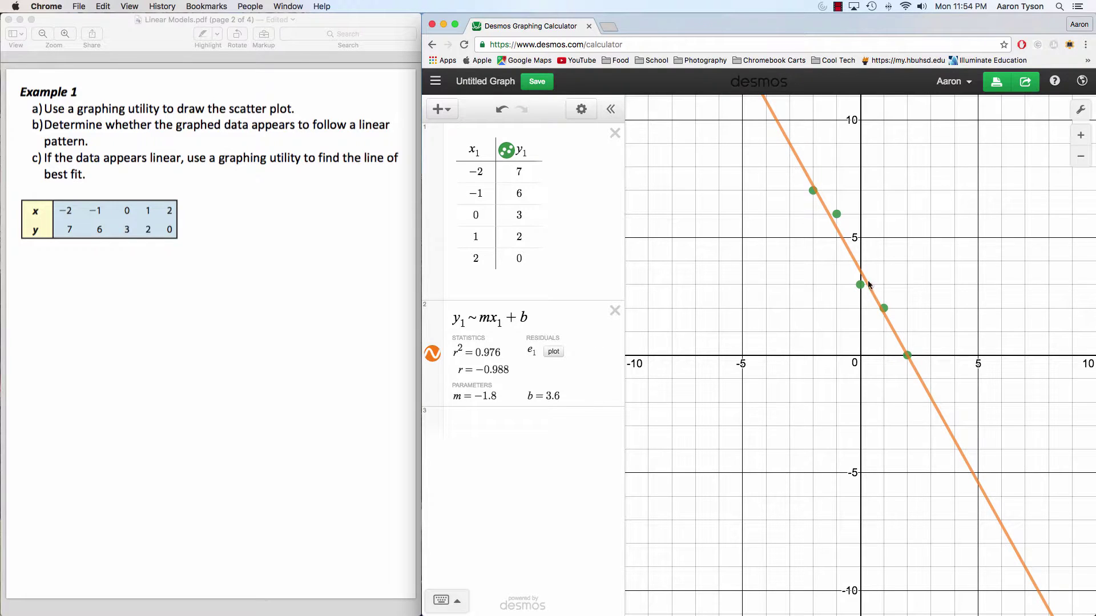
Graph y = -1.8x + 3.6 as a separate expression over the regression line, and delete that expression again.
{"action": "left_click", "coordinate": [514, 425]}
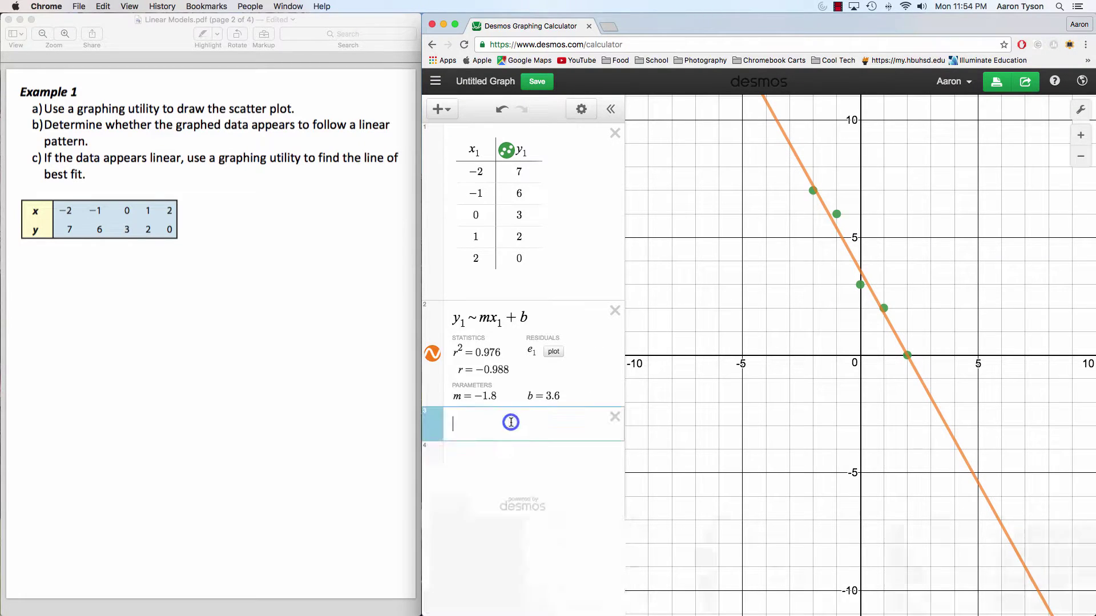
{"action": "type", "text": "y"}
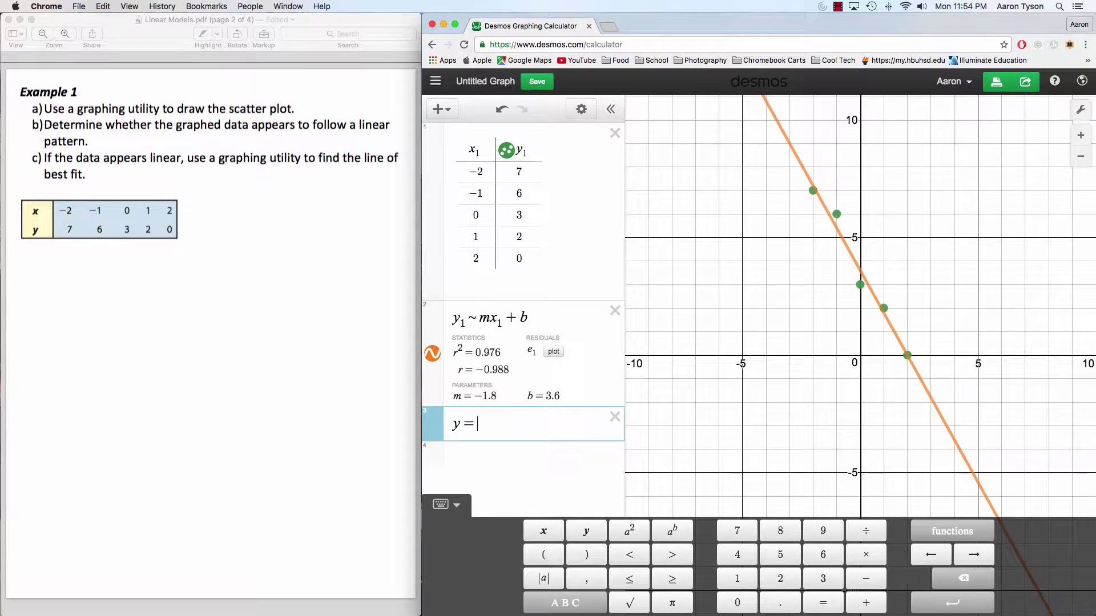
{"action": "type", "text": "=-"}
{"action": "type", "text": "1.8x"}
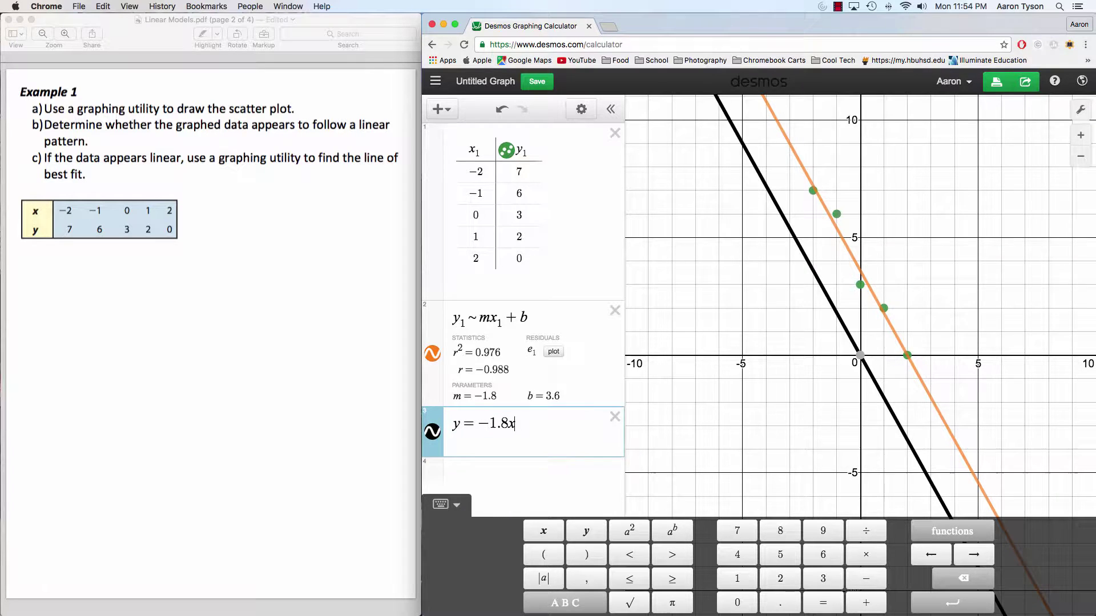
{"action": "type", "text": "+3.6"}
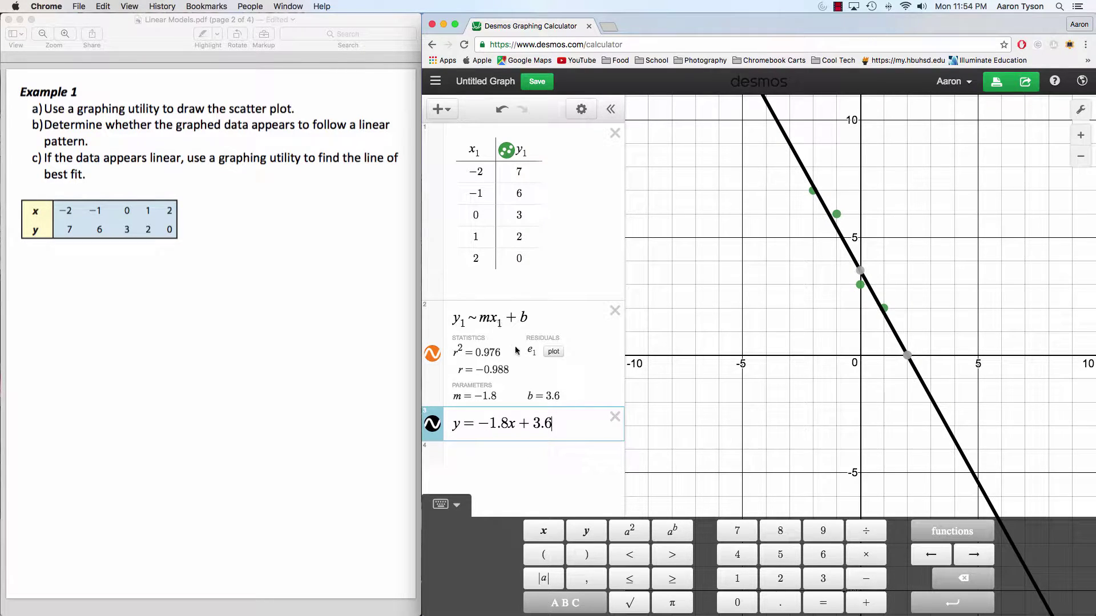
{"action": "left_click", "coordinate": [616, 418]}
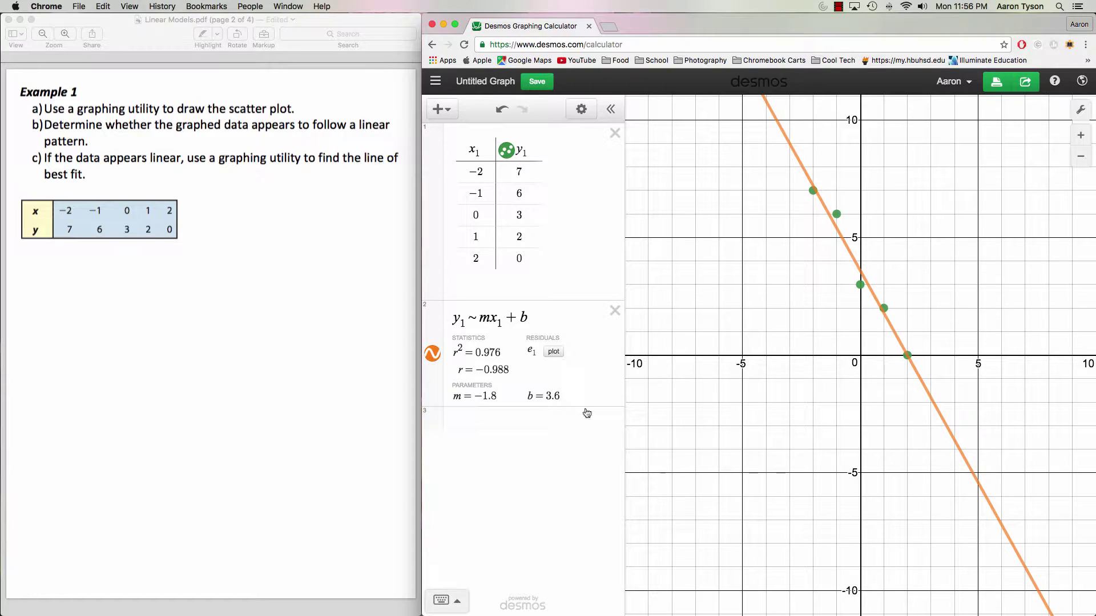
Graph the vertical line x = 1/2 and show the coordinates where it crosses the line of best fit, at the default view.
{"action": "left_click", "coordinate": [500, 434]}
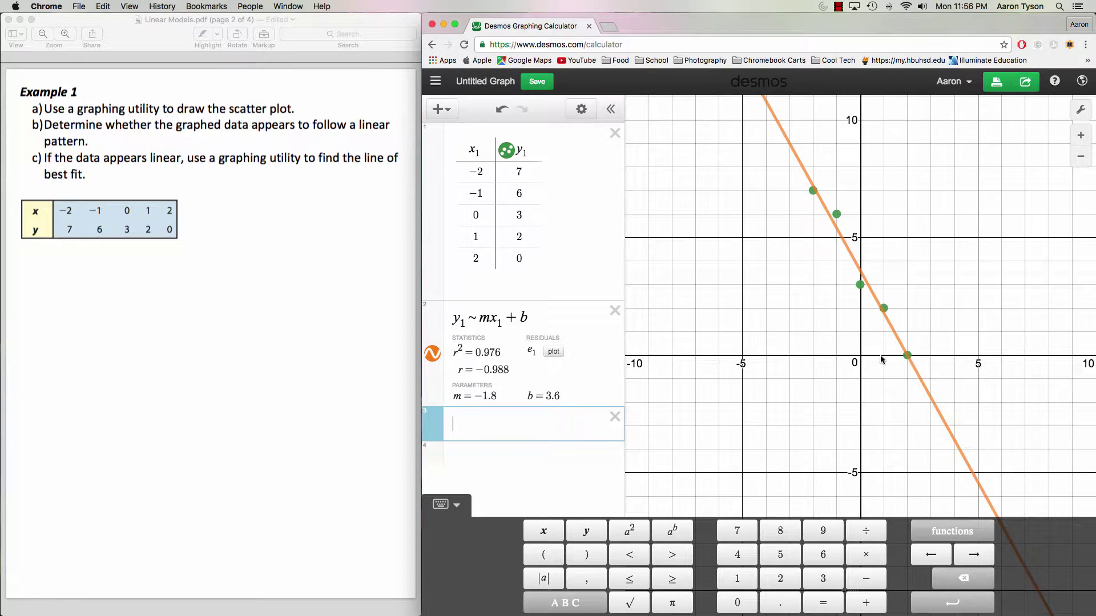
{"action": "type", "text": "x=1/2"}
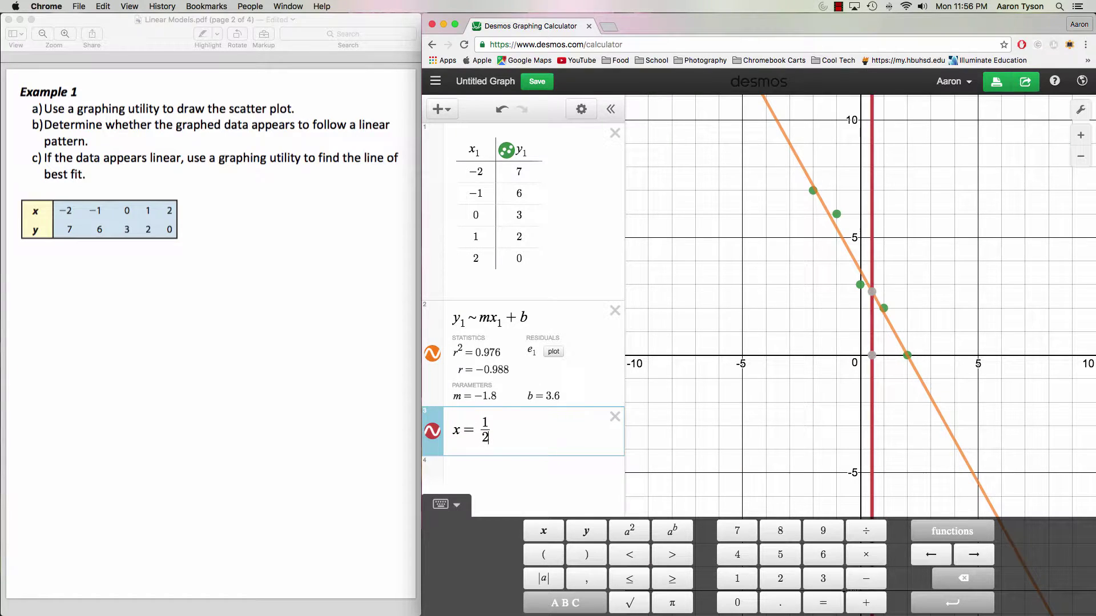
{"action": "left_click", "coordinate": [871, 291]}
{"action": "left_click", "coordinate": [872, 291]}
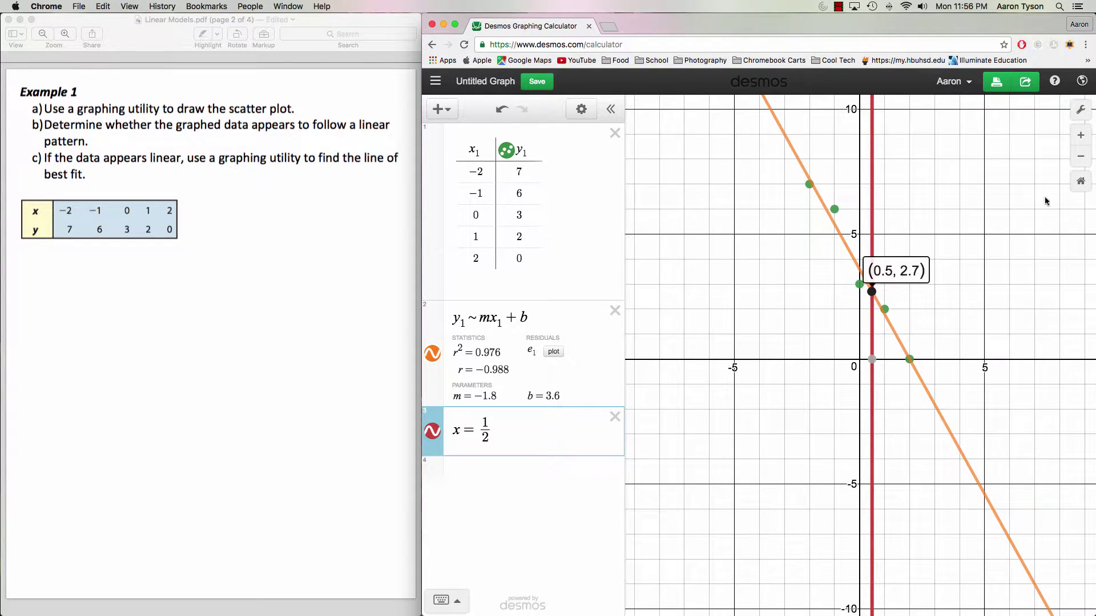
{"action": "left_click", "coordinate": [1080, 181]}
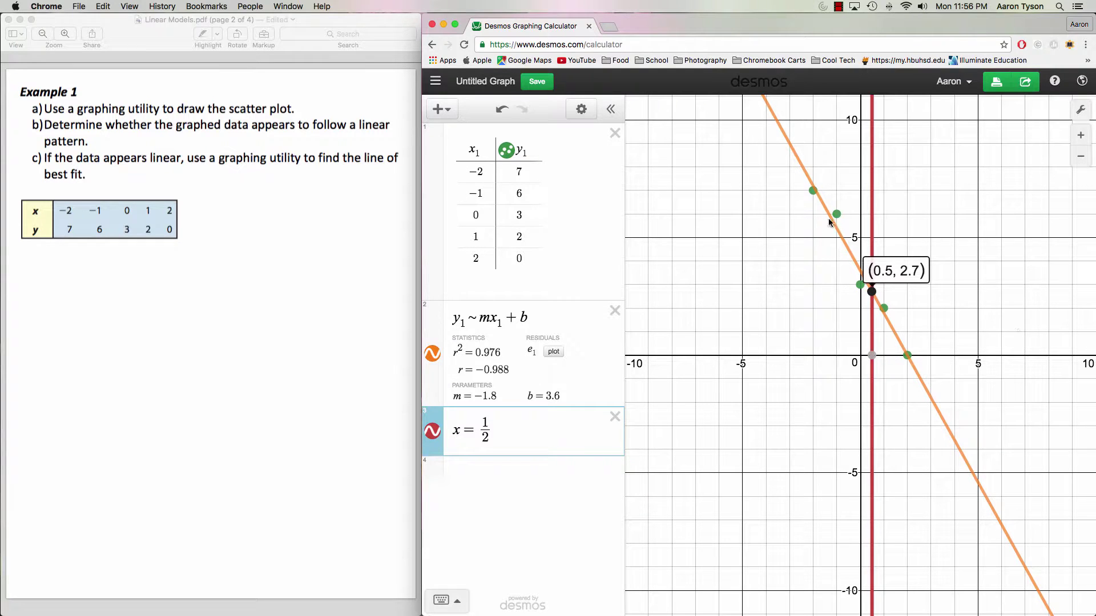
{"action": "left_click", "coordinate": [782, 295]}
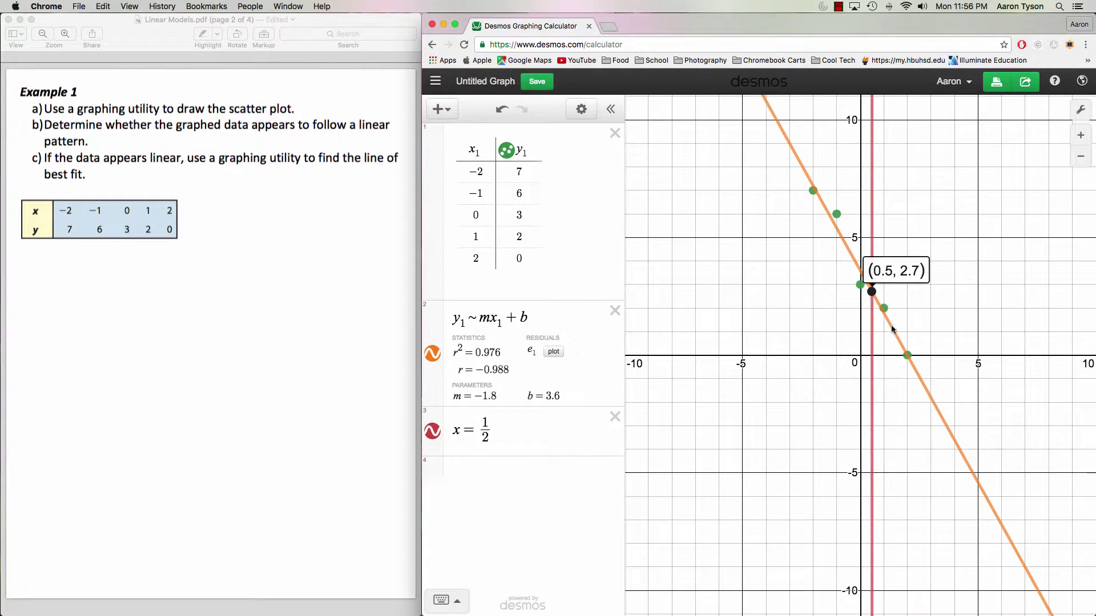
Delete the table, the regression and the vertical line, and advance the worksheet past Example 1.
{"action": "left_click", "coordinate": [615, 133]}
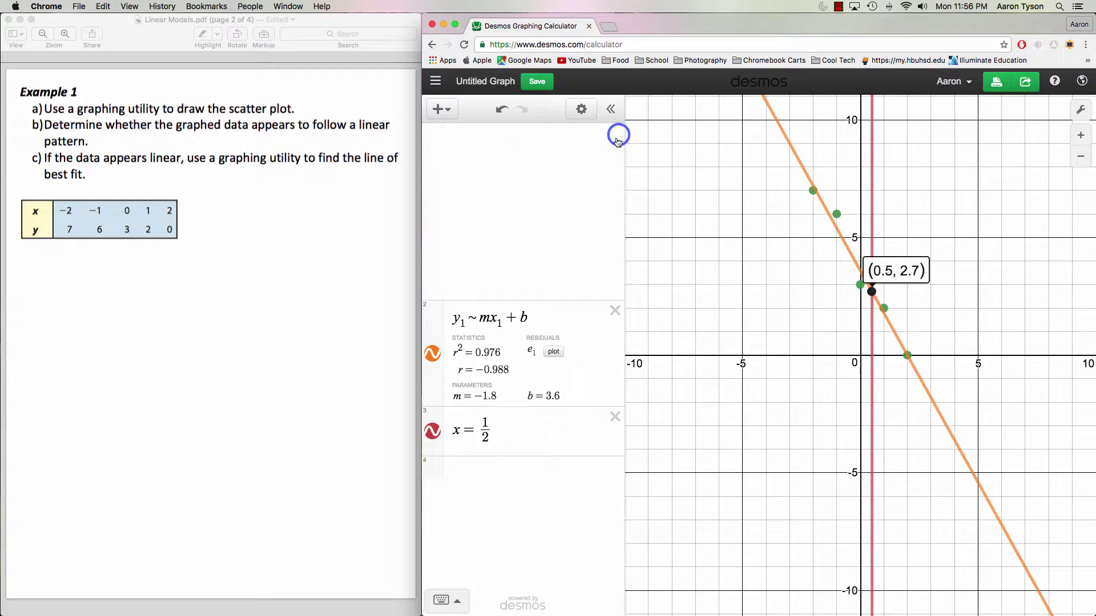
{"action": "left_click", "coordinate": [615, 133]}
{"action": "left_click", "coordinate": [615, 133]}
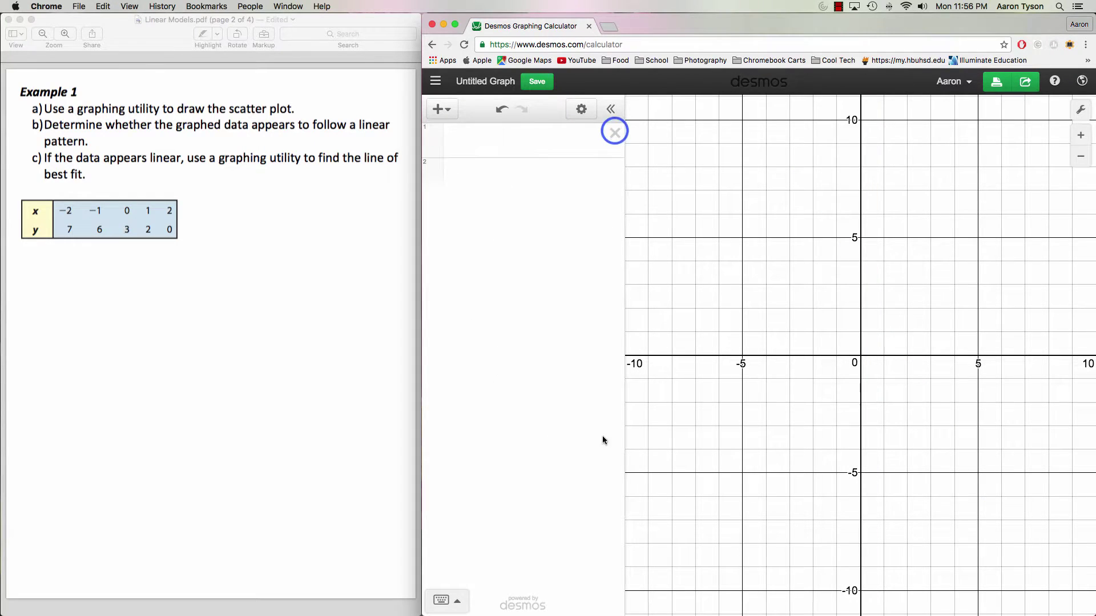
{"action": "left_click", "coordinate": [142, 220]}
{"action": "scroll", "coordinate": [306, 290], "scroll_direction": "down", "scroll_amount": 3}
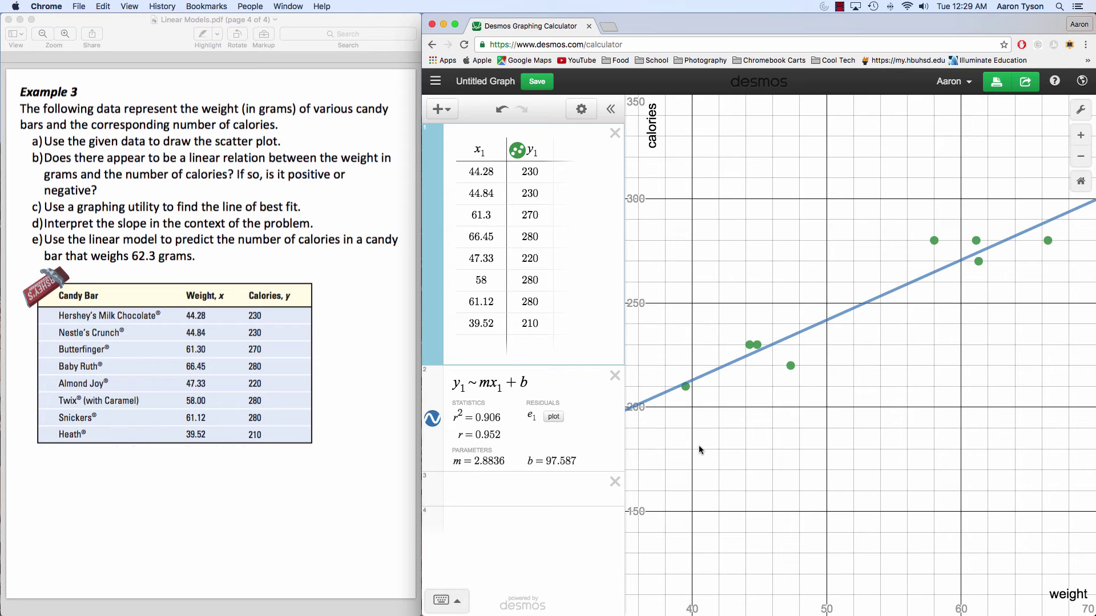
Undo the last change to restore the line x = 62.3, and show the coordinates where it crosses the line of best fit.
{"action": "key", "text": "ctrl+z"}
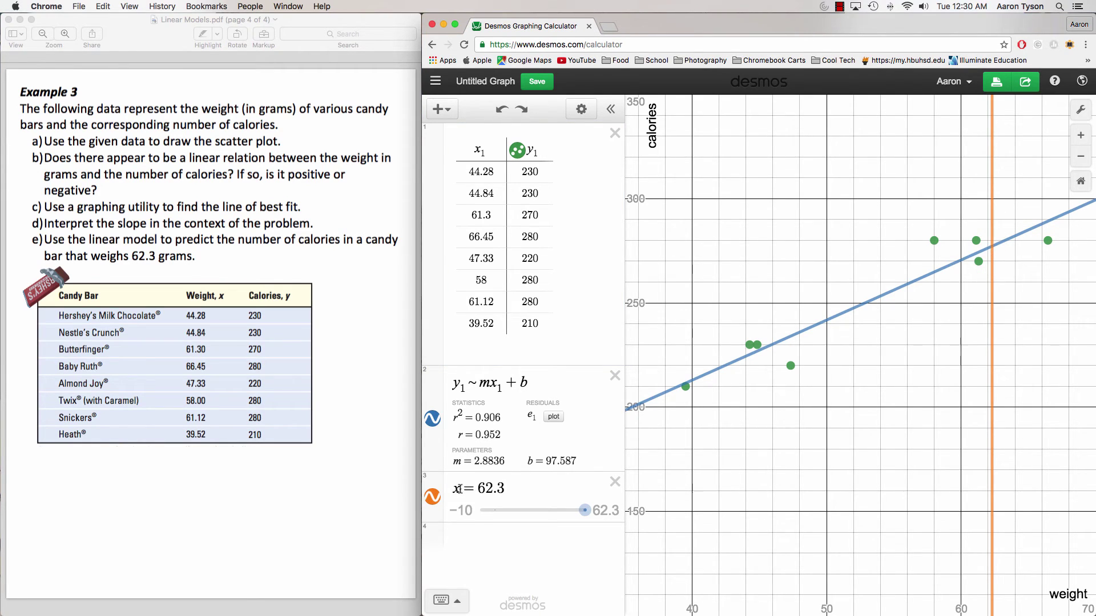
{"action": "left_click", "coordinate": [539, 486]}
{"action": "left_click", "coordinate": [994, 297]}
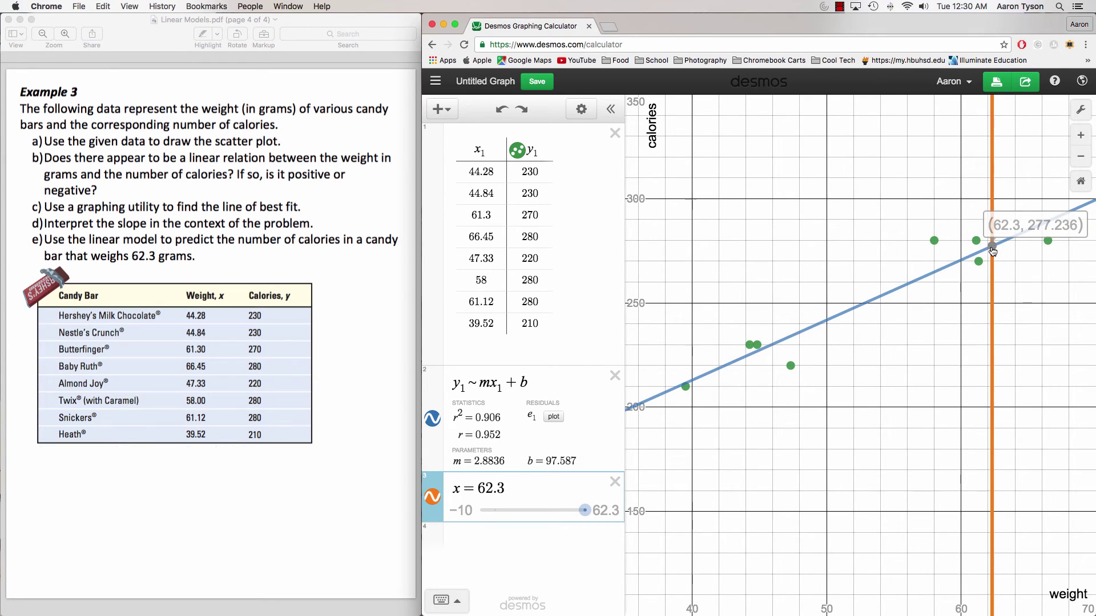
{"action": "left_click", "coordinate": [993, 247]}
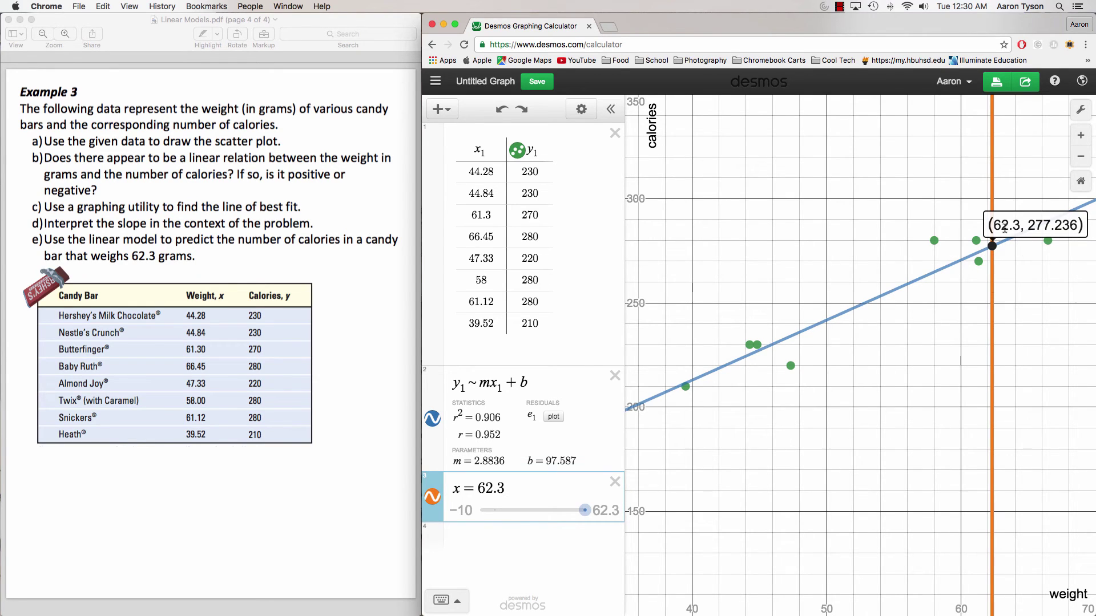